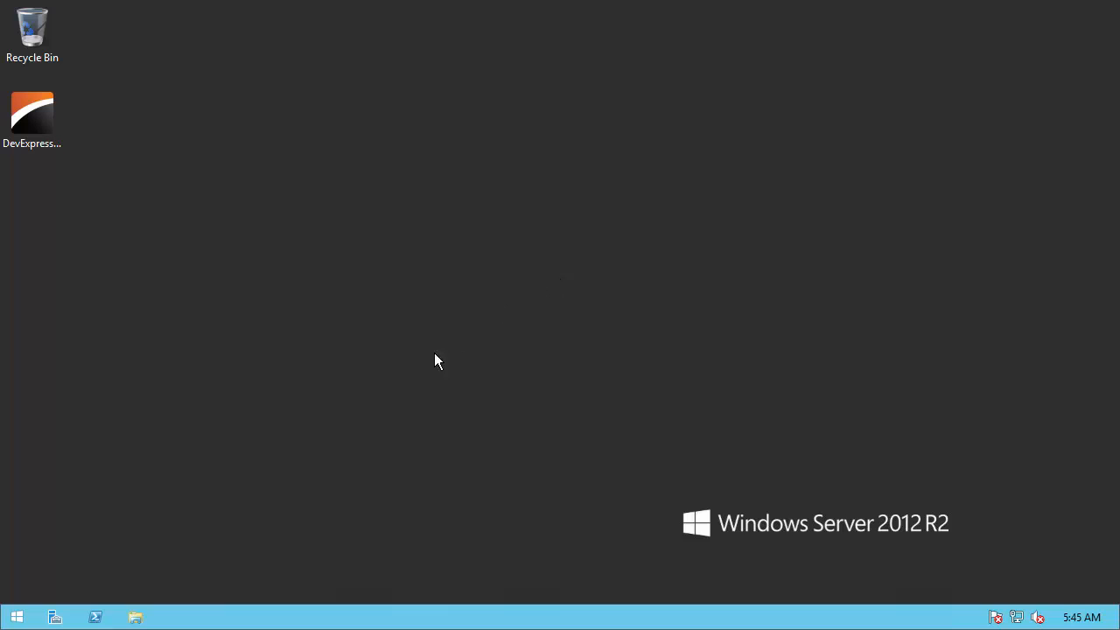
Step: Start adding roles and features in Server Manager, using role-based or feature-based installation on server WS2012R
left_click(54, 617)
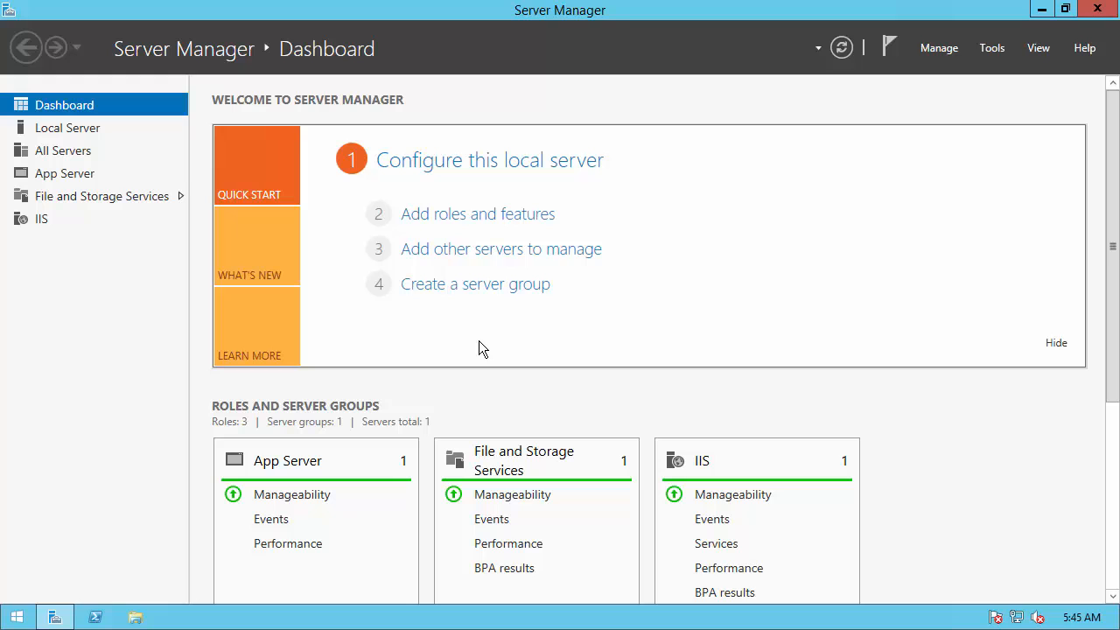
left_click(460, 225)
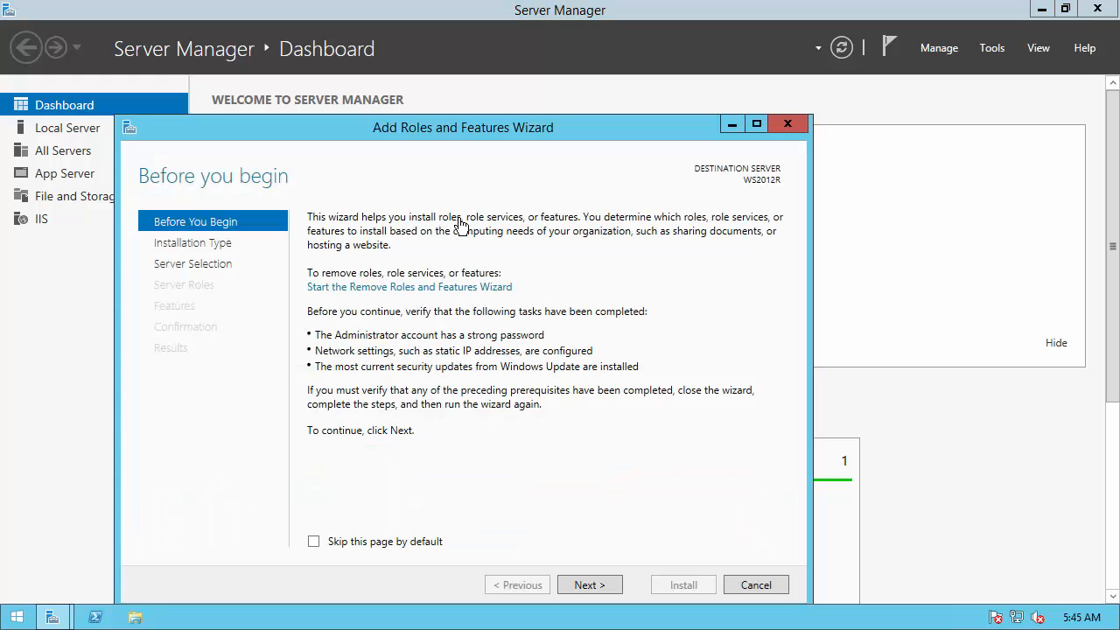
left_click(610, 583)
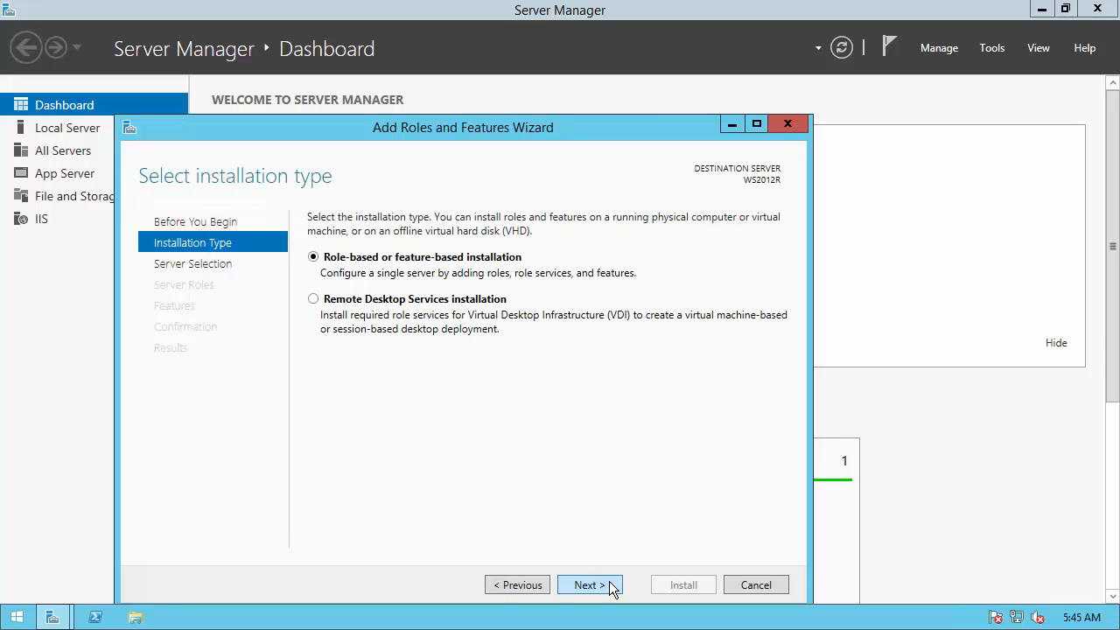
left_click(589, 585)
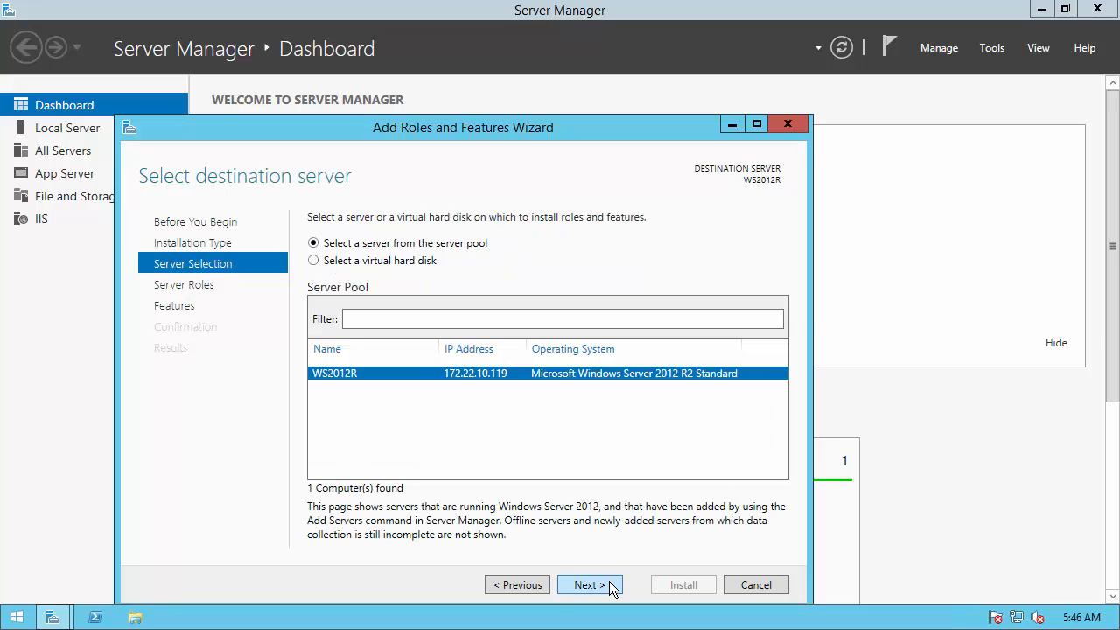
left_click(612, 586)
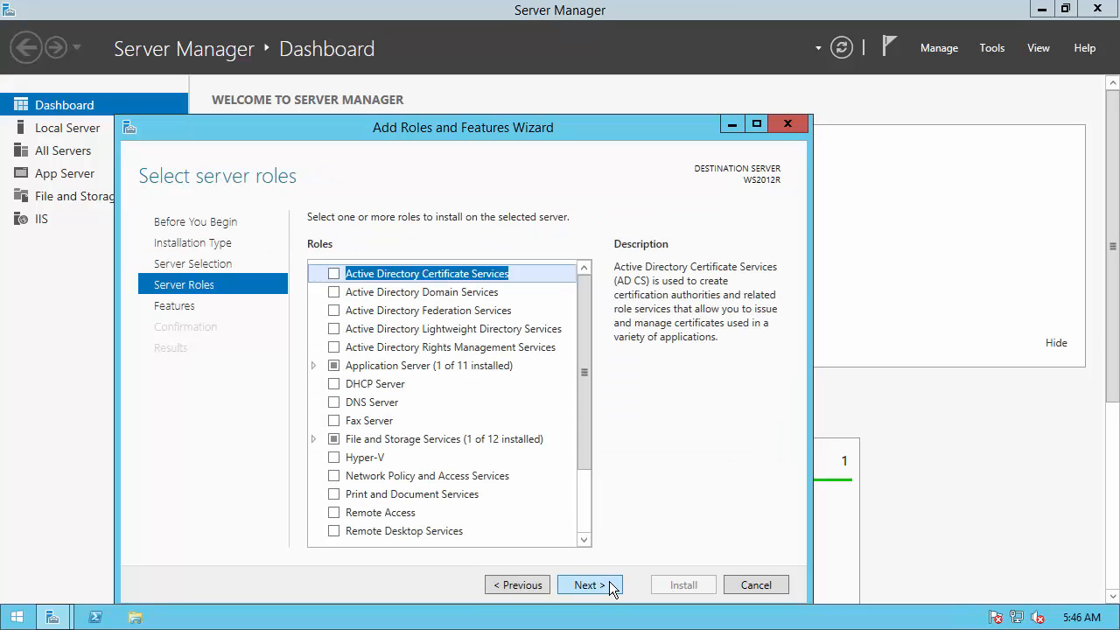
Step: Check the Windows Authentication role service under the Security section of Web Server (IIS)
left_click_drag(580, 409, 594, 497)
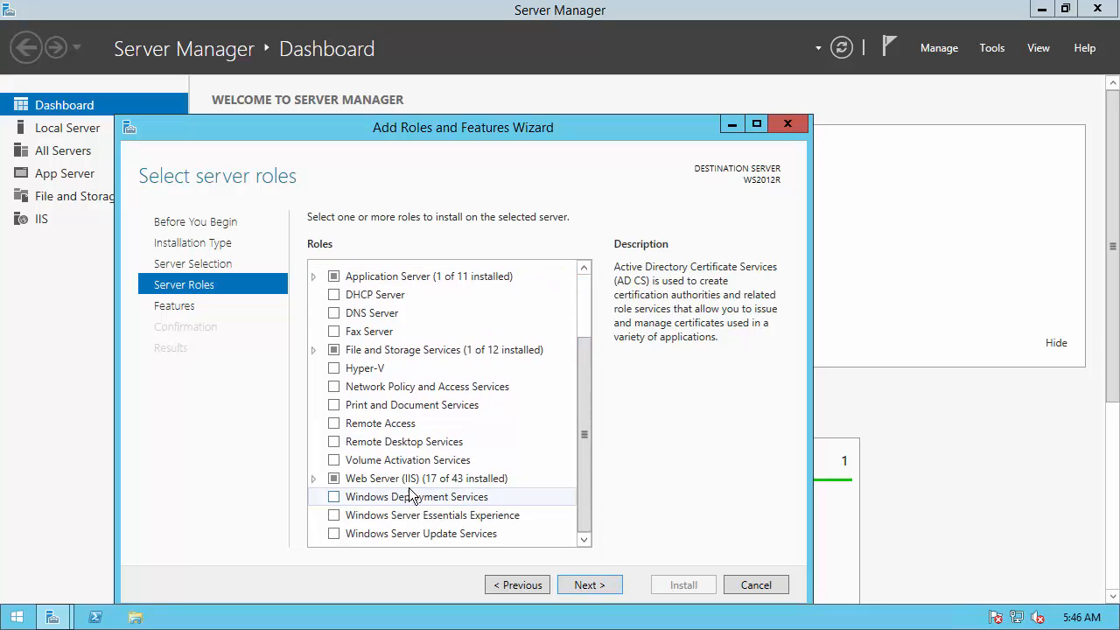
left_click(313, 478)
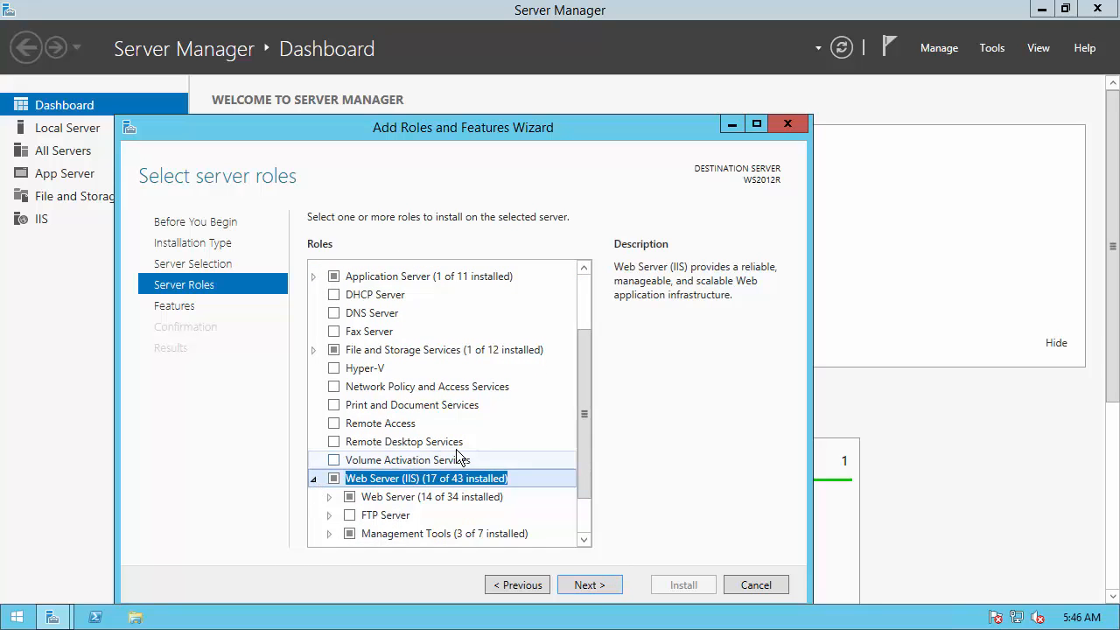
left_click(330, 442)
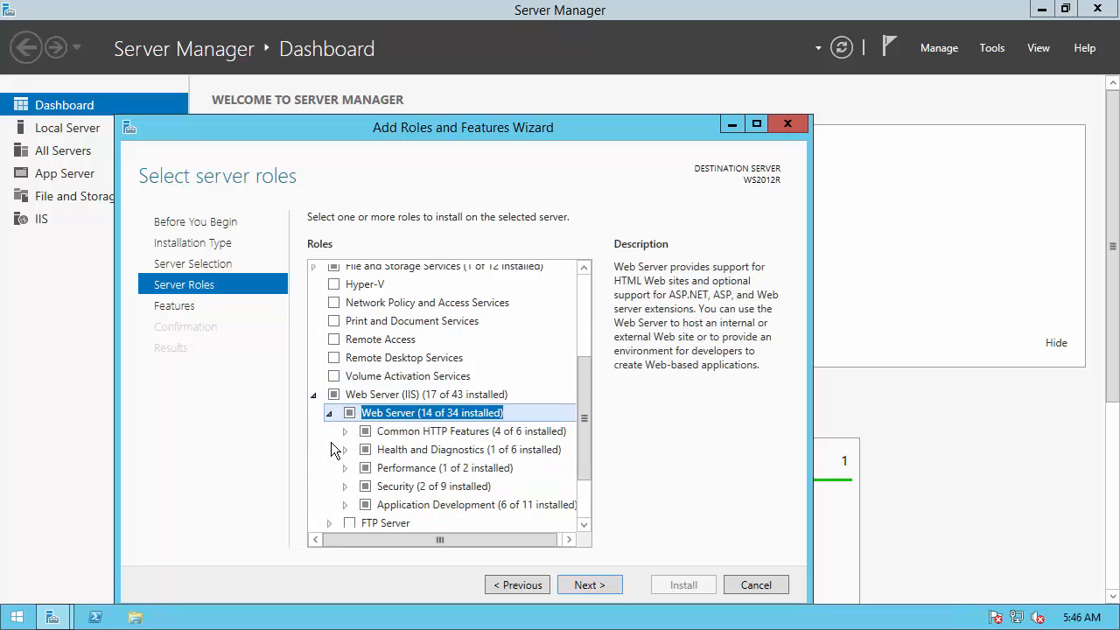
left_click(346, 486)
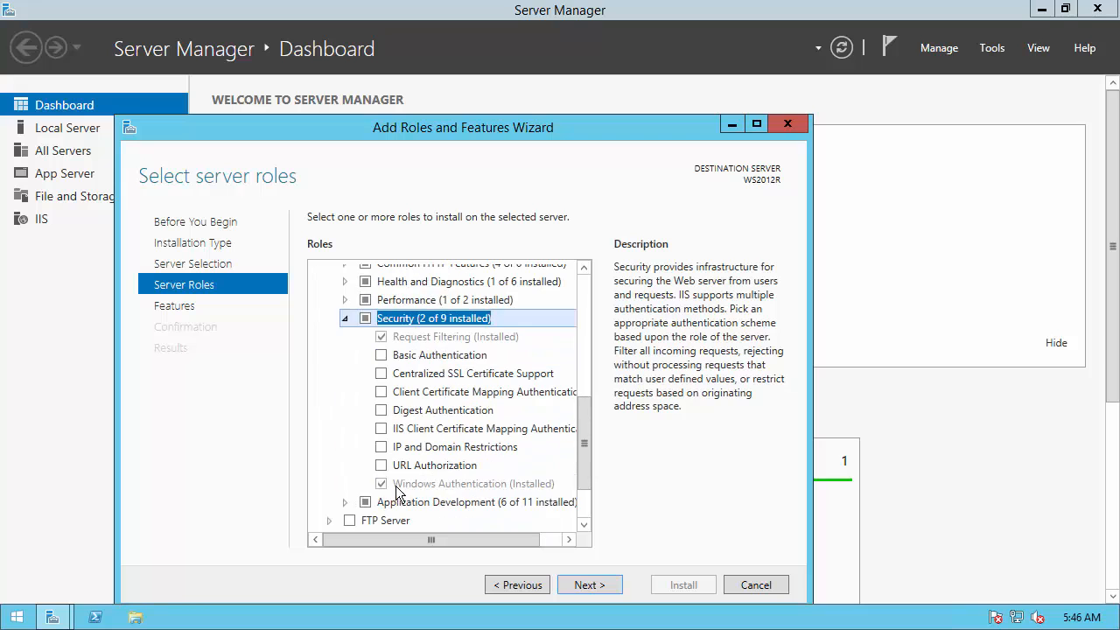
left_click(465, 483)
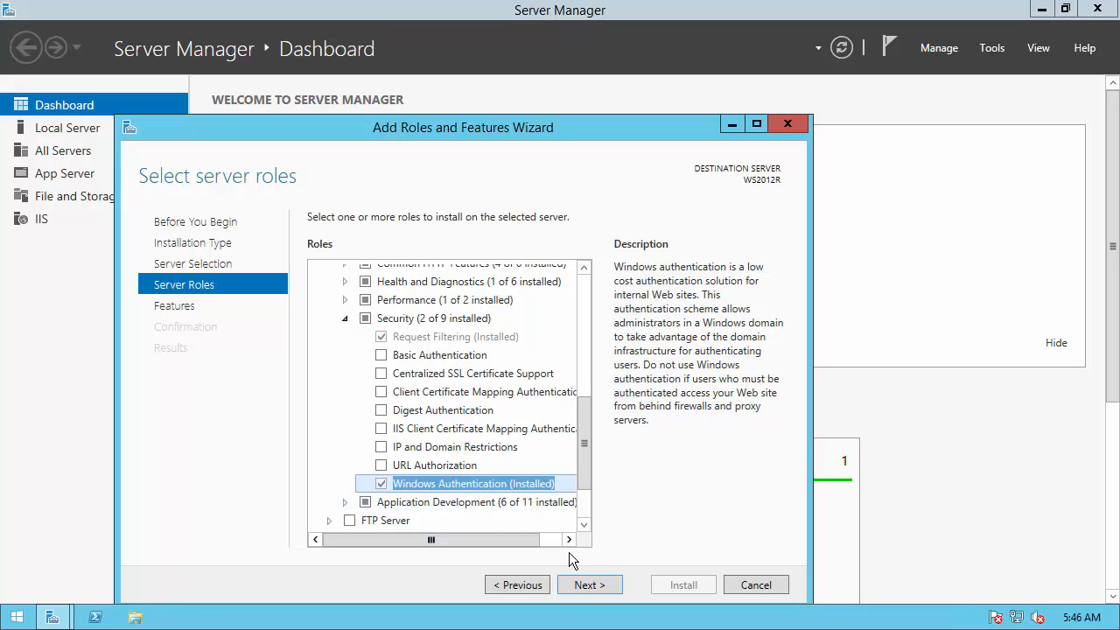
Step: Check HTTP Activation in the WCF Services of .NET Framework 4.5 Features, and close the wizard and Server Manager without installing
left_click(610, 586)
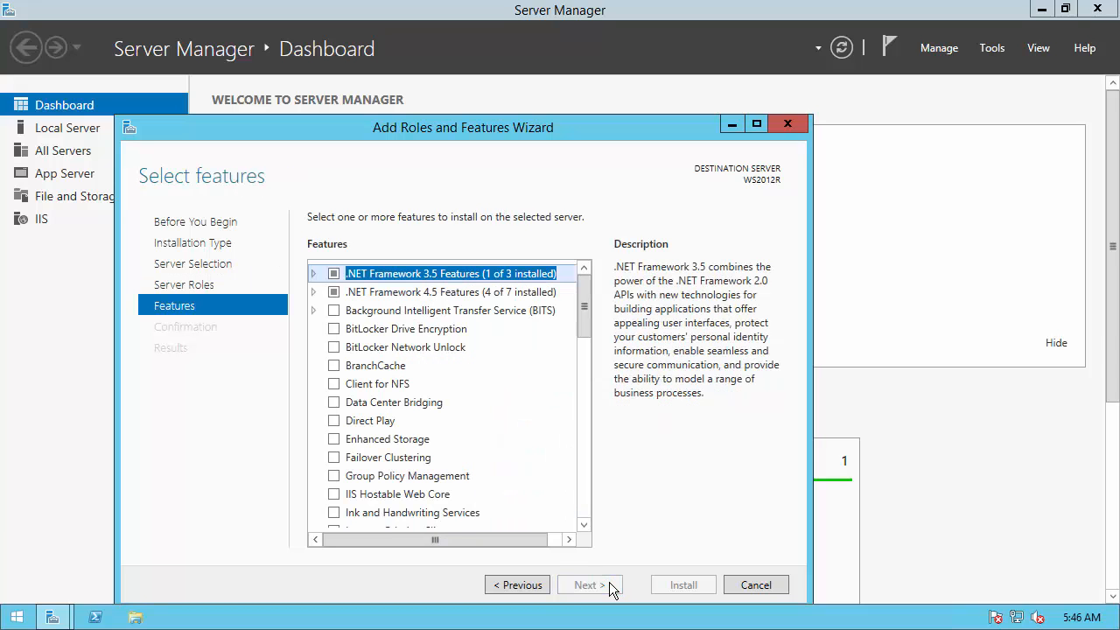
left_click(316, 295)
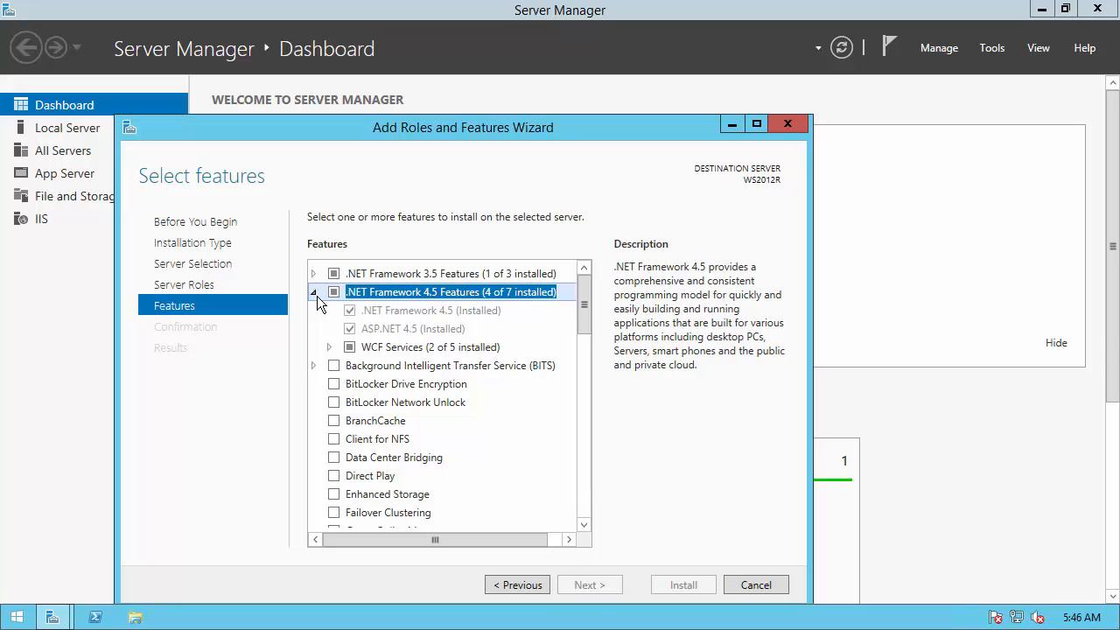
left_click(333, 350)
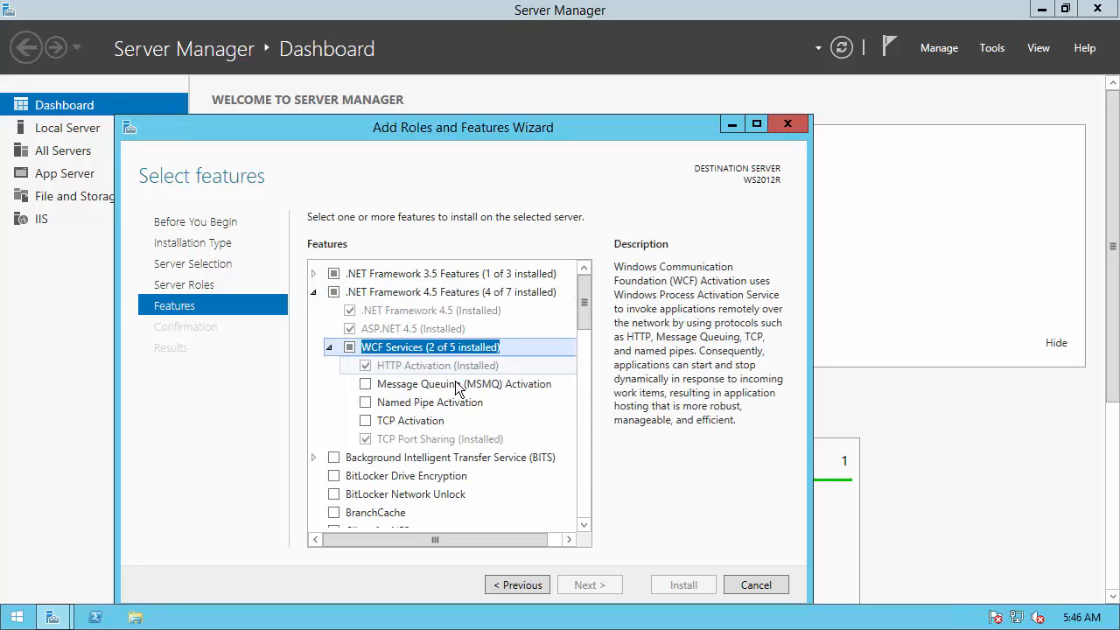
left_click(495, 368)
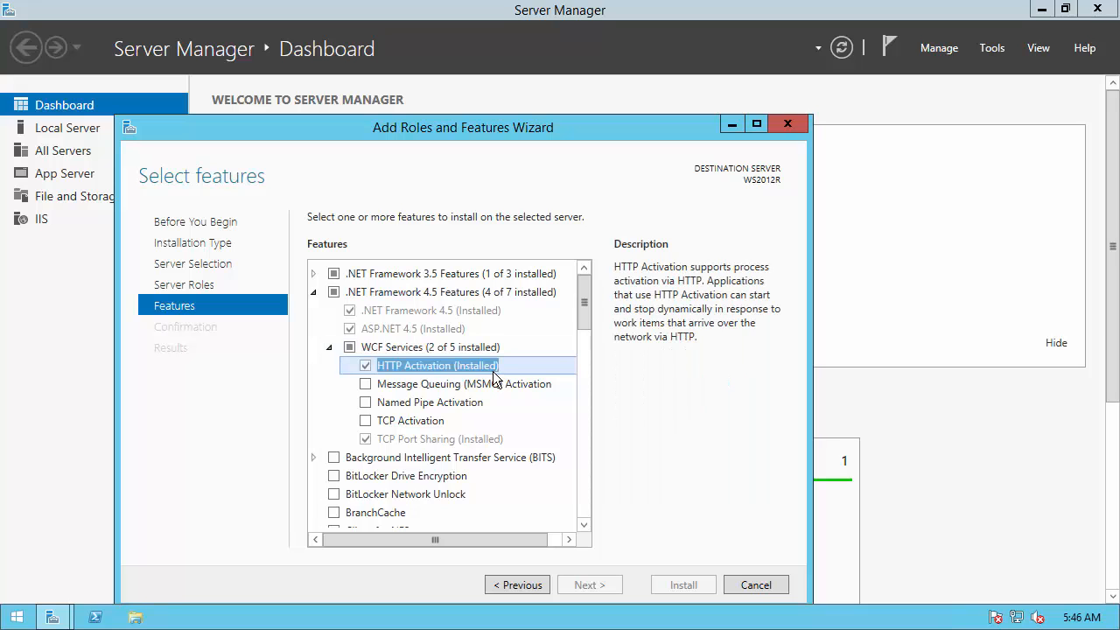
left_click(781, 126)
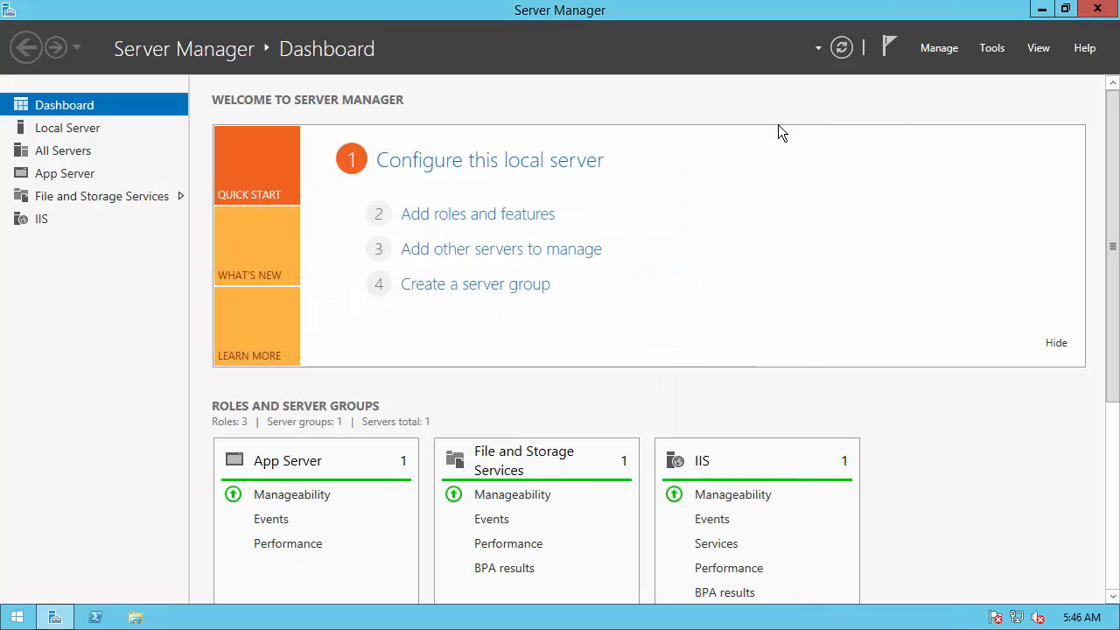
left_click(1099, 10)
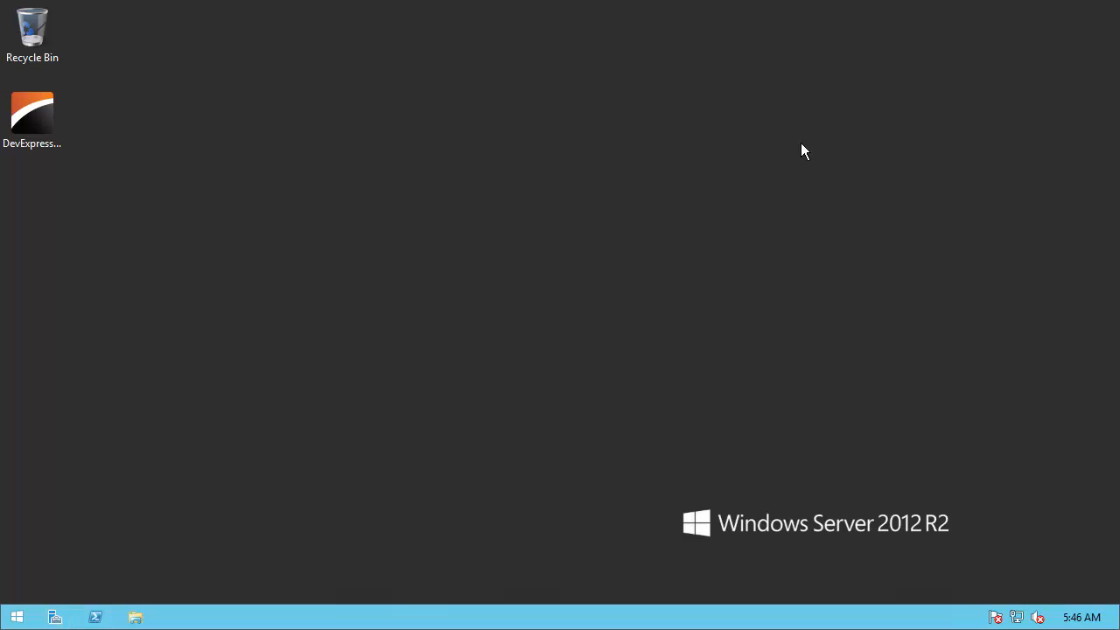
Step: Run the DevExpress.ReportServer.16.2.1 installer as administrator and choose the trial installation
left_click(31, 133)
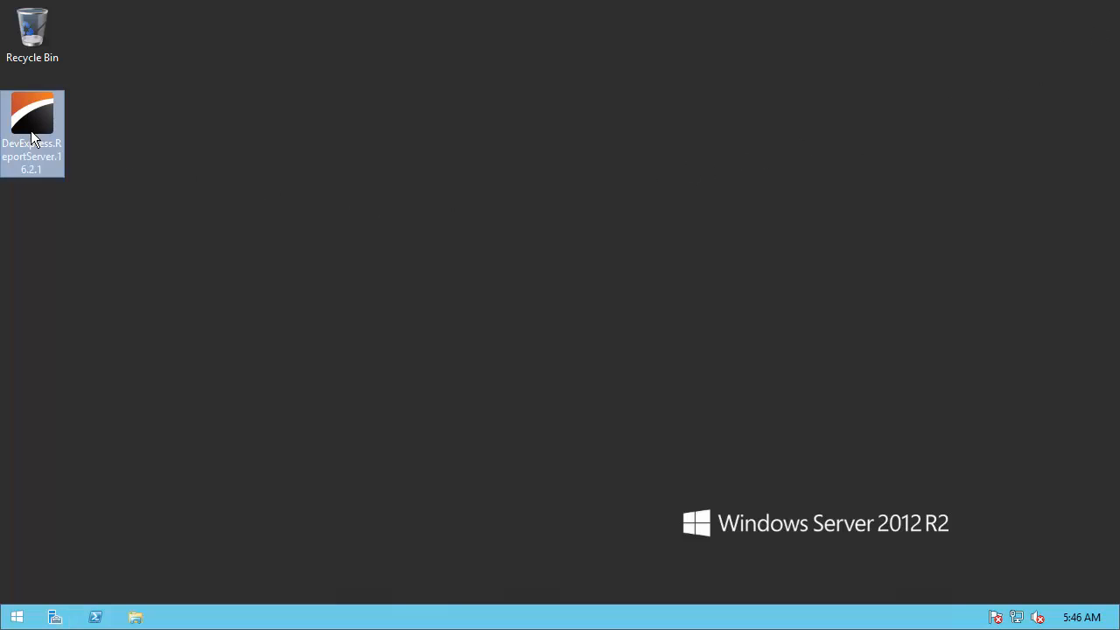
right_click(30, 131)
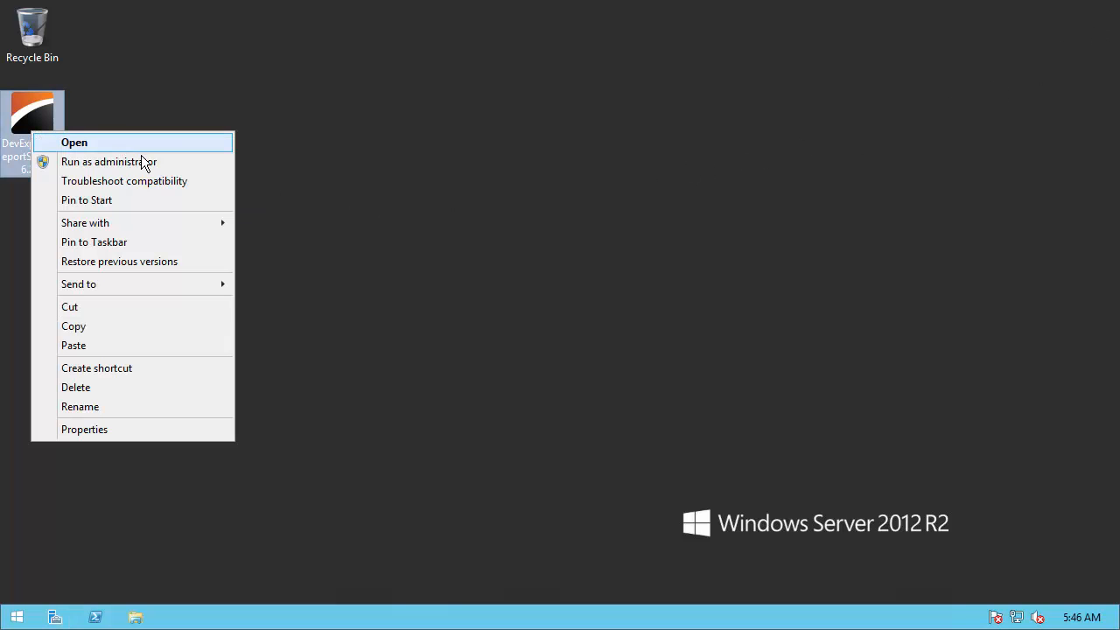
left_click(175, 162)
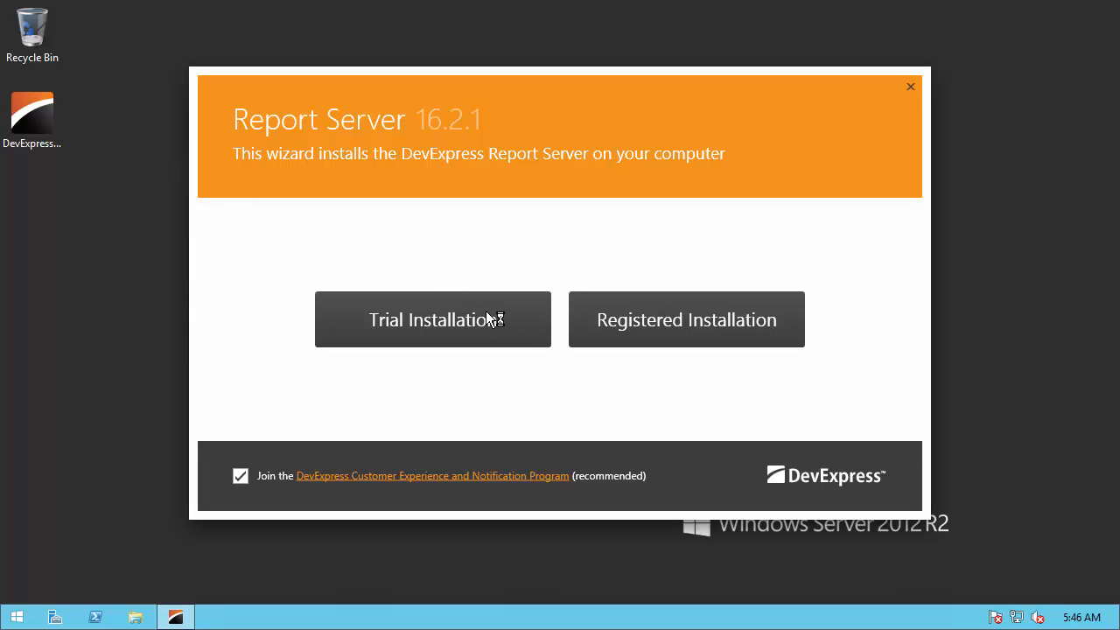
left_click(511, 326)
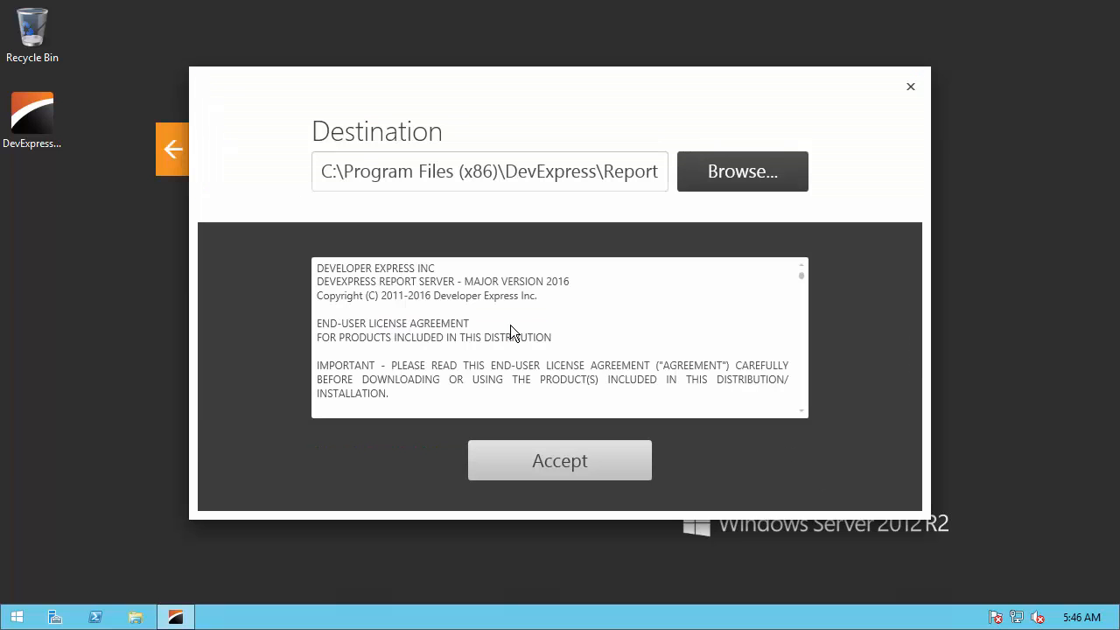
Step: Accept the licence agreement, and keep the Website, Worker, Task Scheduler Service package with website DevExpress.ReportServer on port 83
left_click(610, 457)
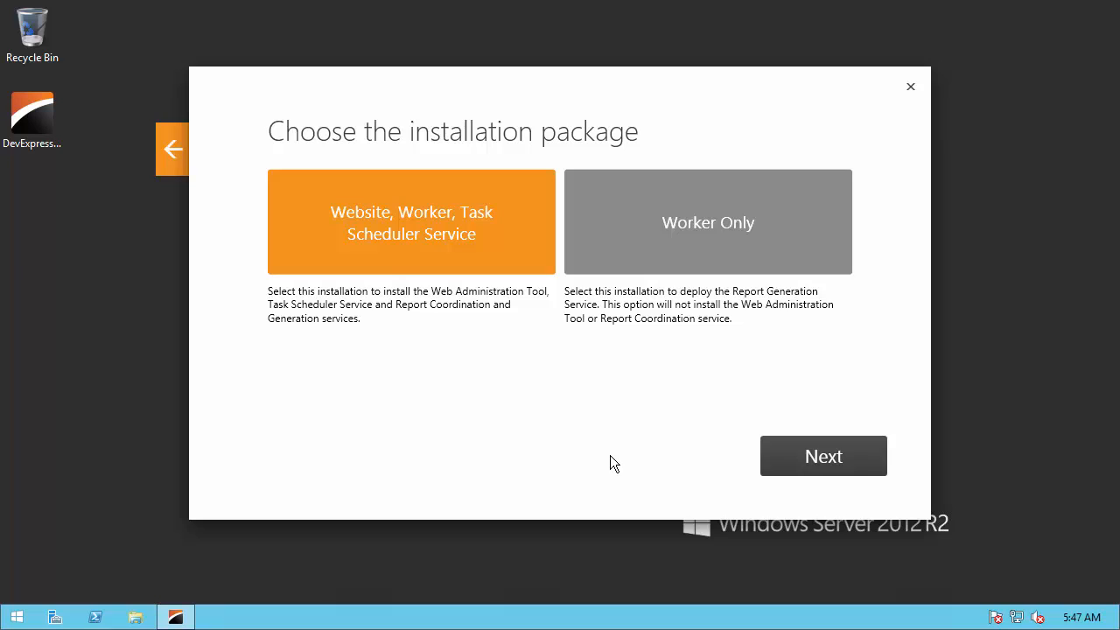
left_click(773, 469)
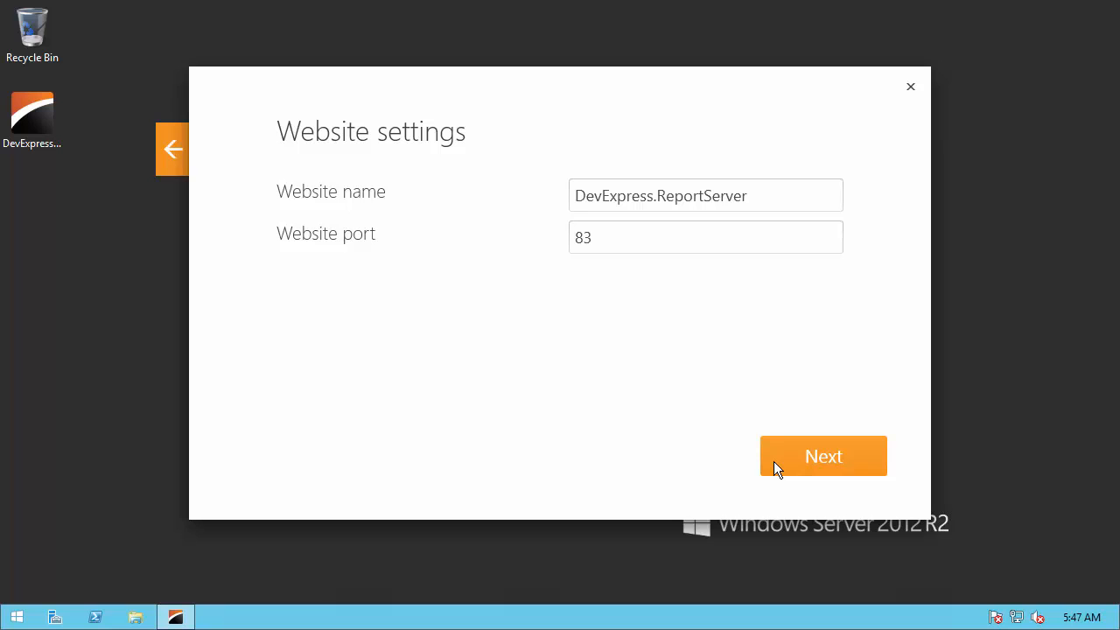
left_click(774, 470)
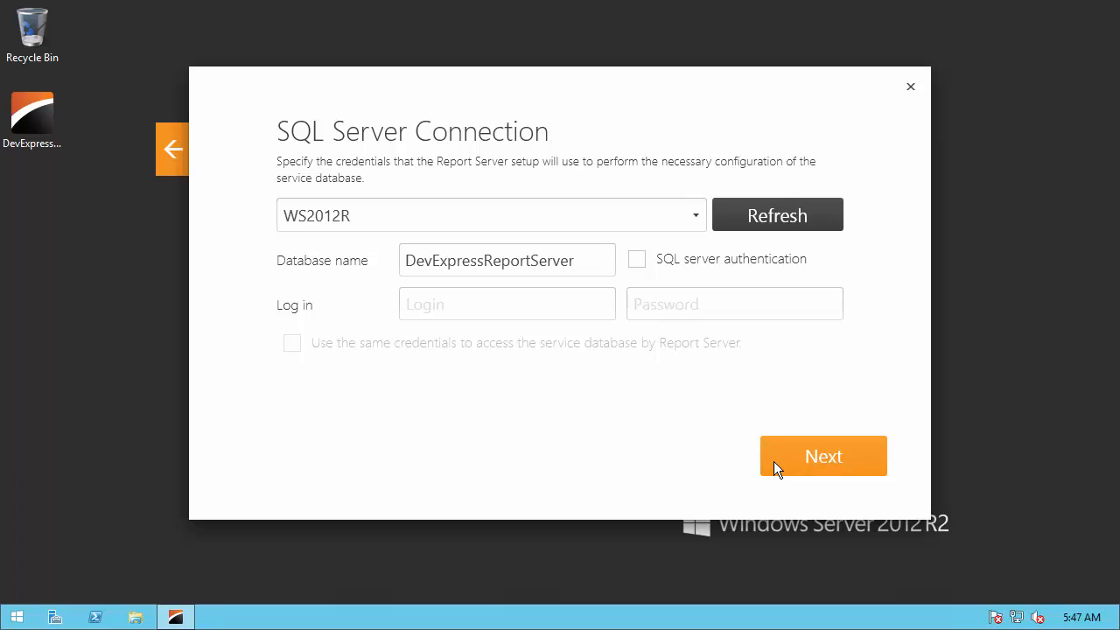
Step: Set the SQL Server instance to WS2012R\SQLEXPRESS, keeping the DevExpressReportServer database without SQL server authentication
left_click(542, 209)
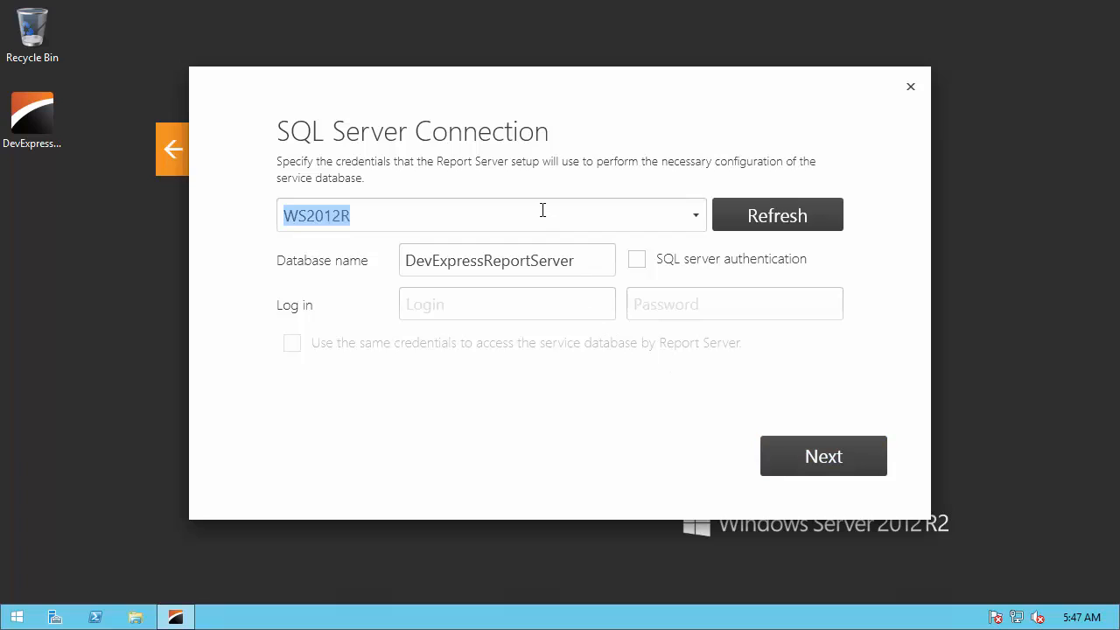
left_click(542, 210)
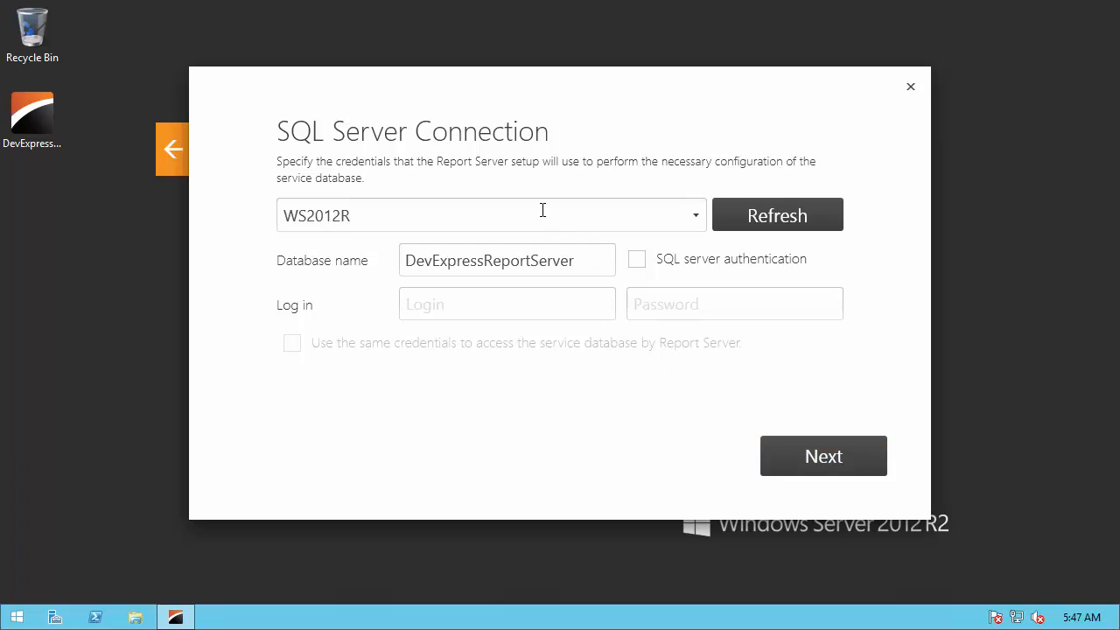
type("\\")
key("End")
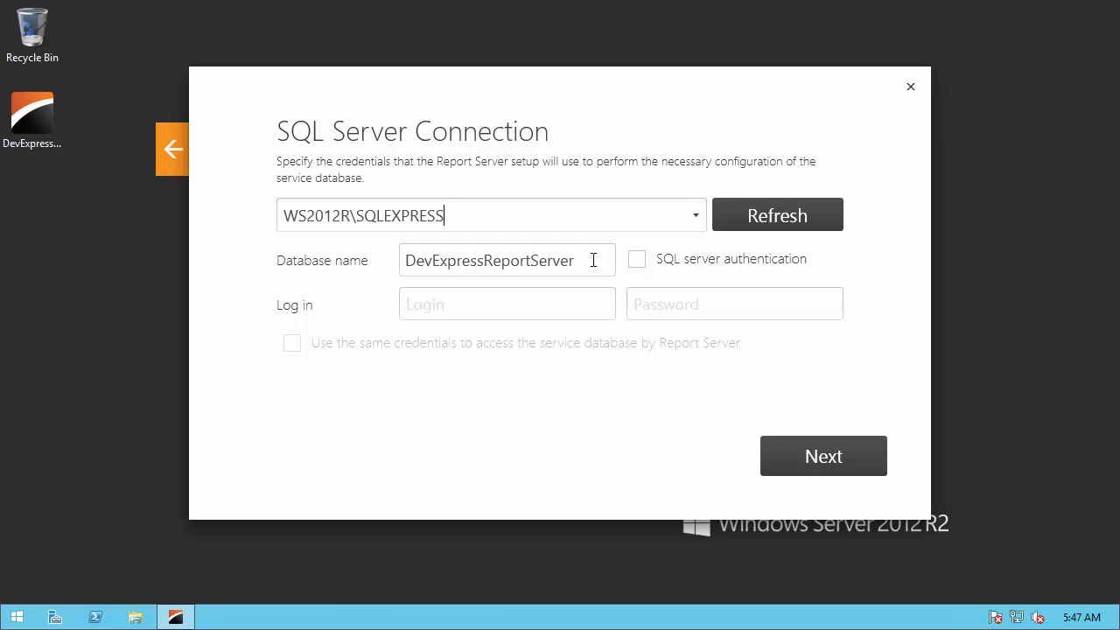
left_click(852, 457)
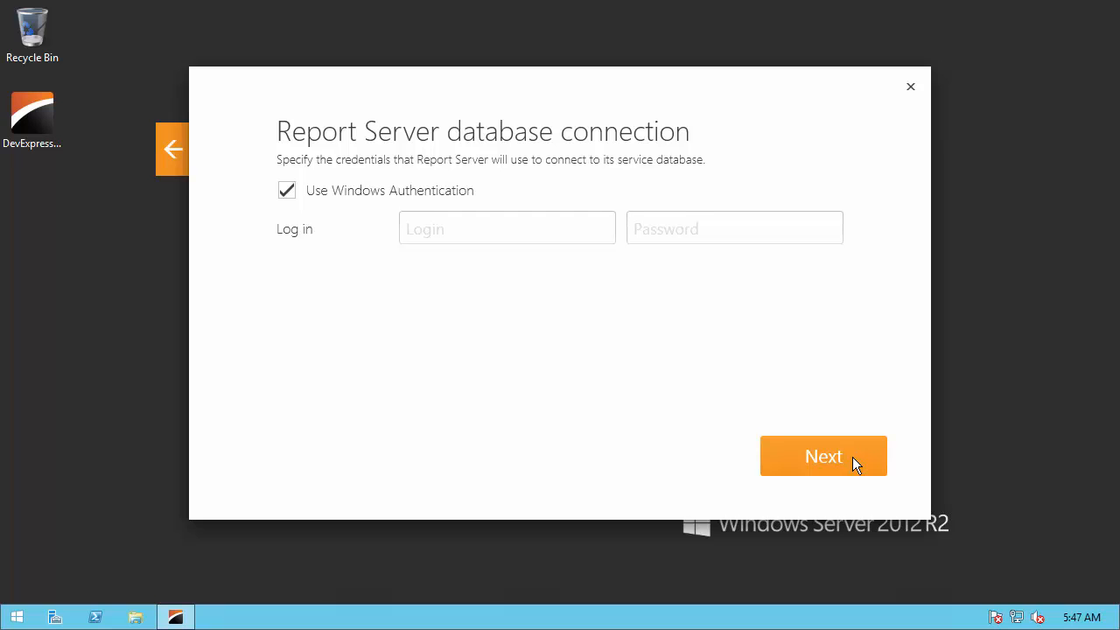
Step: Install Report Server with Windows Authentication for its service database, and close the finished installer and the getting-started web page
left_click(854, 458)
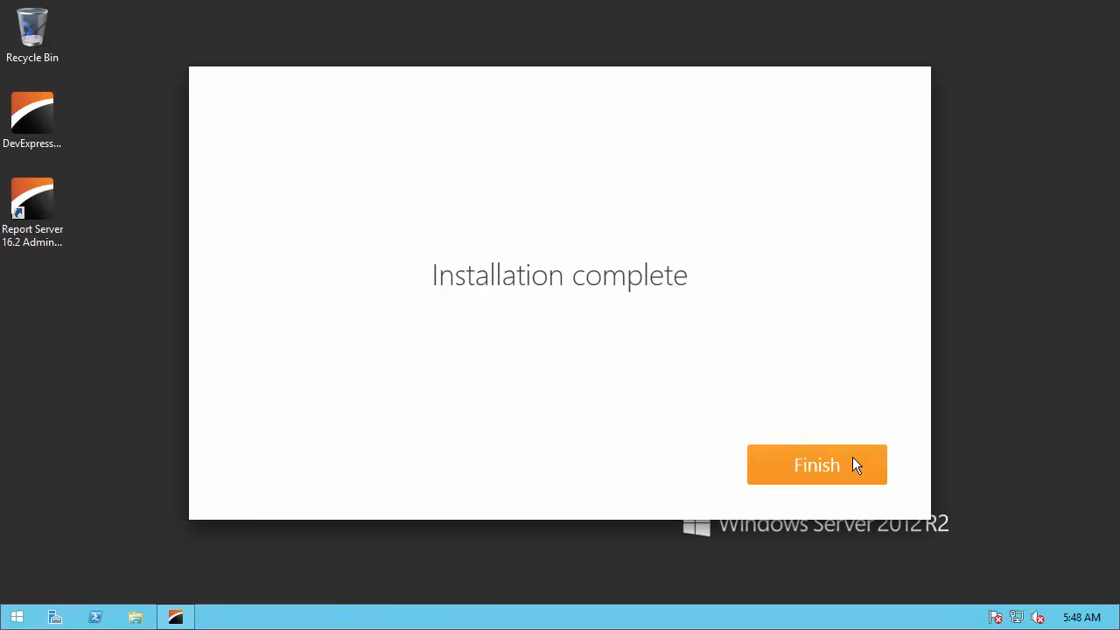
left_click(854, 465)
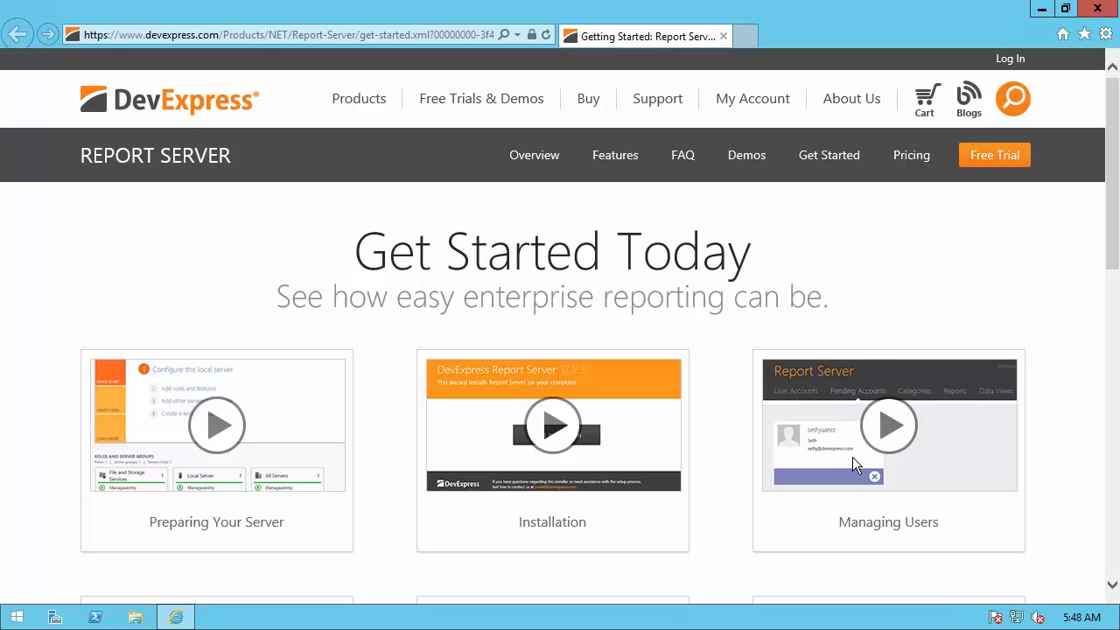
left_click(1099, 9)
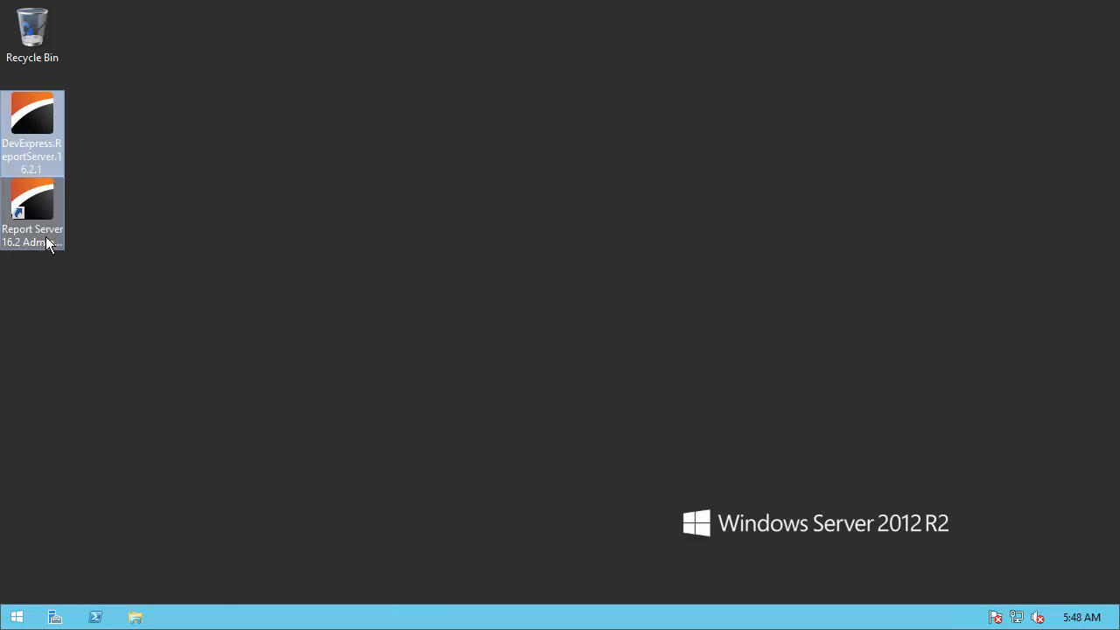
Step: Open the Report Server 16.2 Admin Panel from the desktop and log in with Windows authentication
left_click(48, 244)
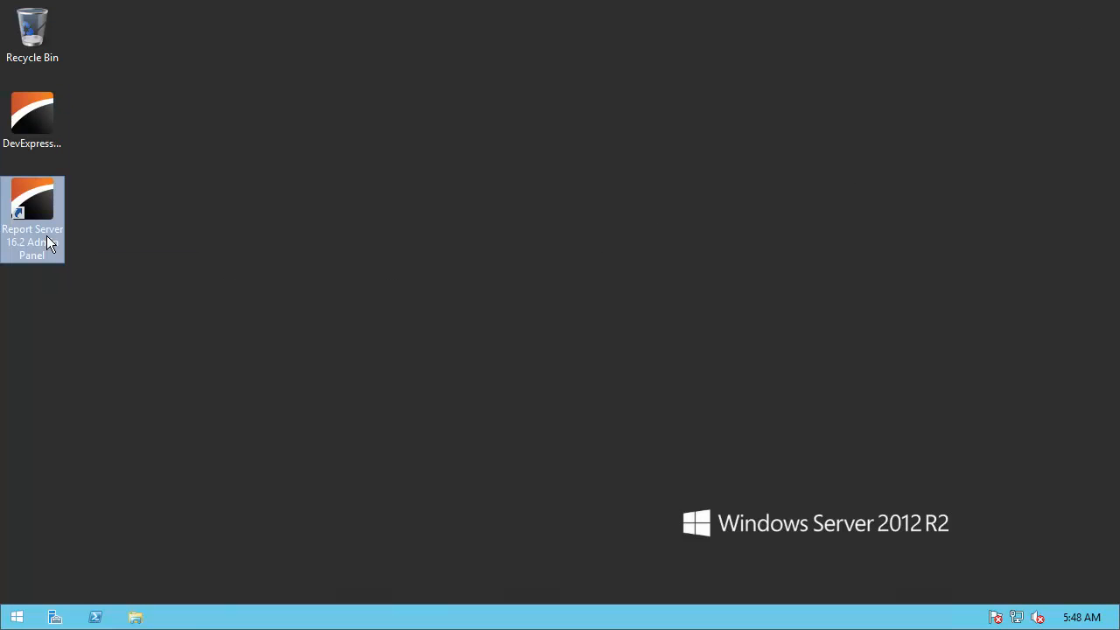
double_click(48, 244)
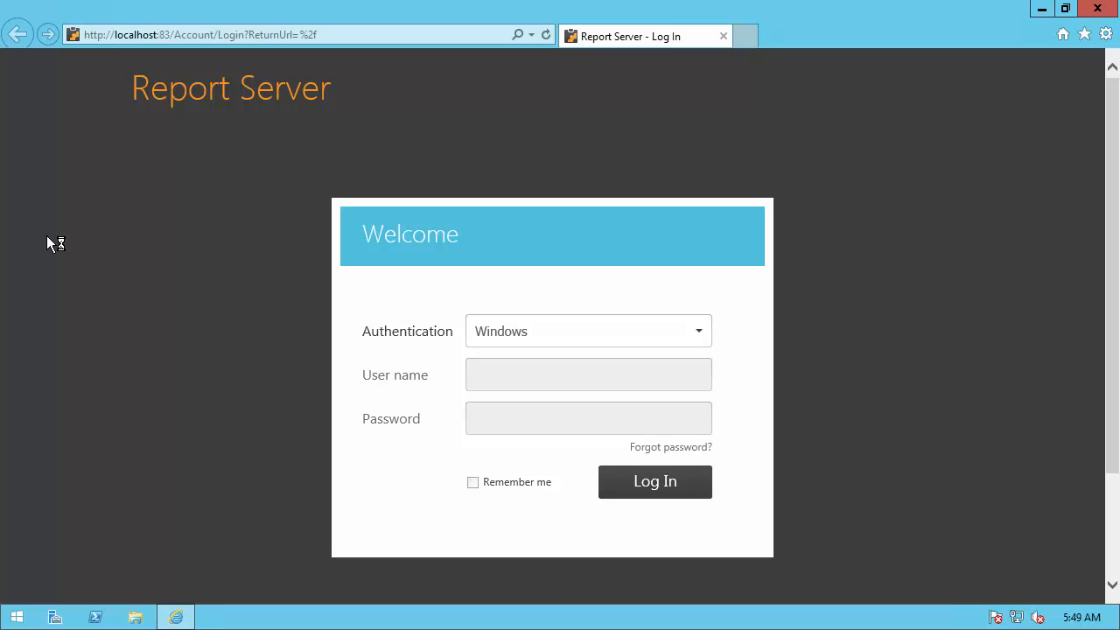
left_click(695, 502)
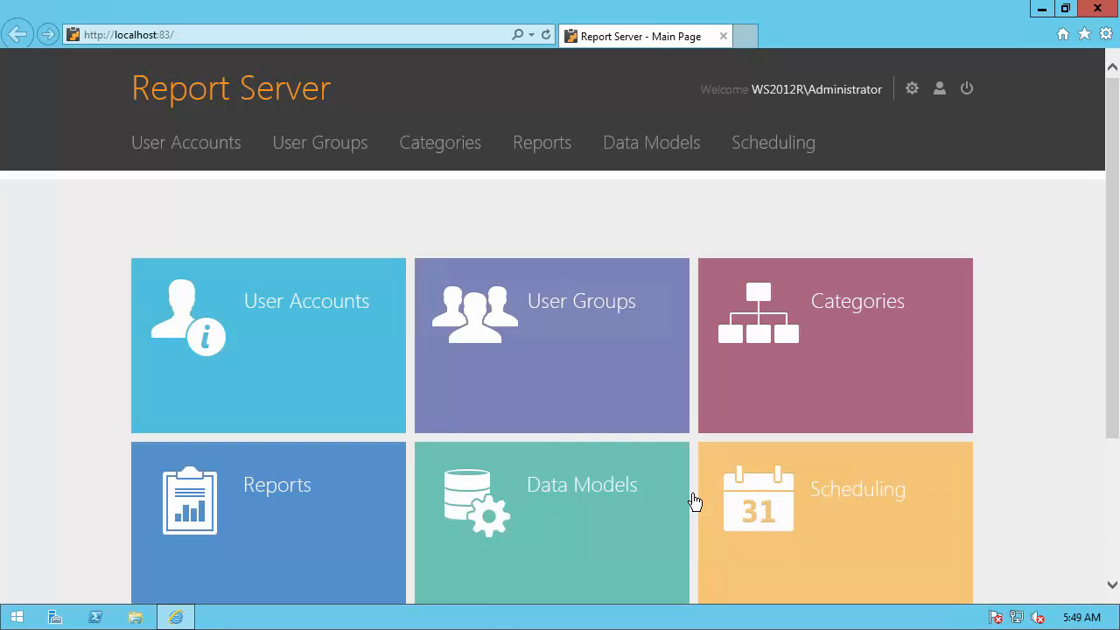